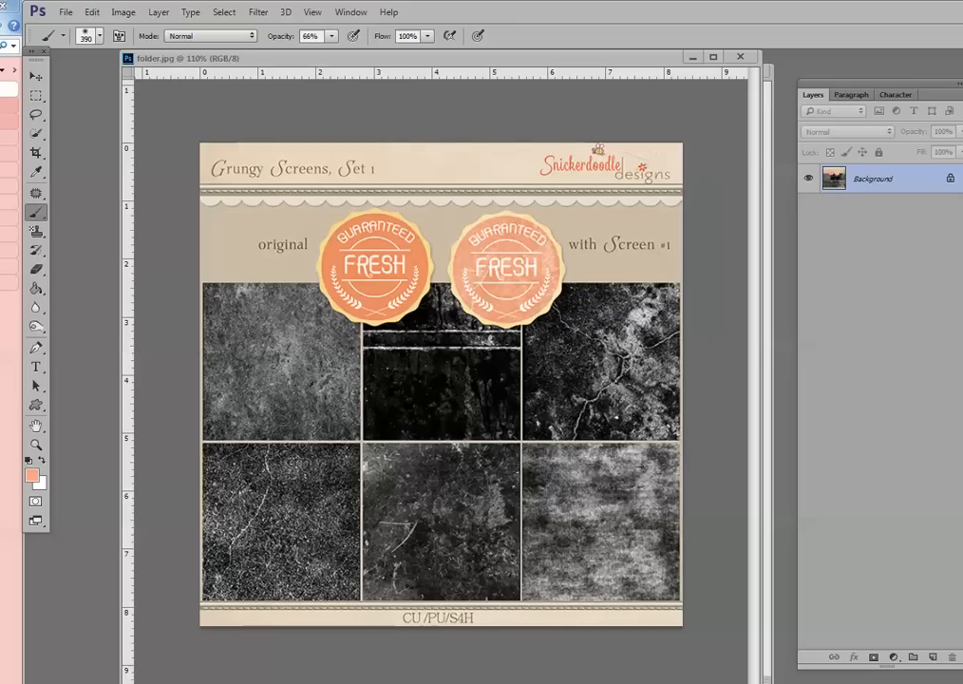
Minimize the folder.jpg preview and the sample.tif document to reveal the coral page.
click(693, 58)
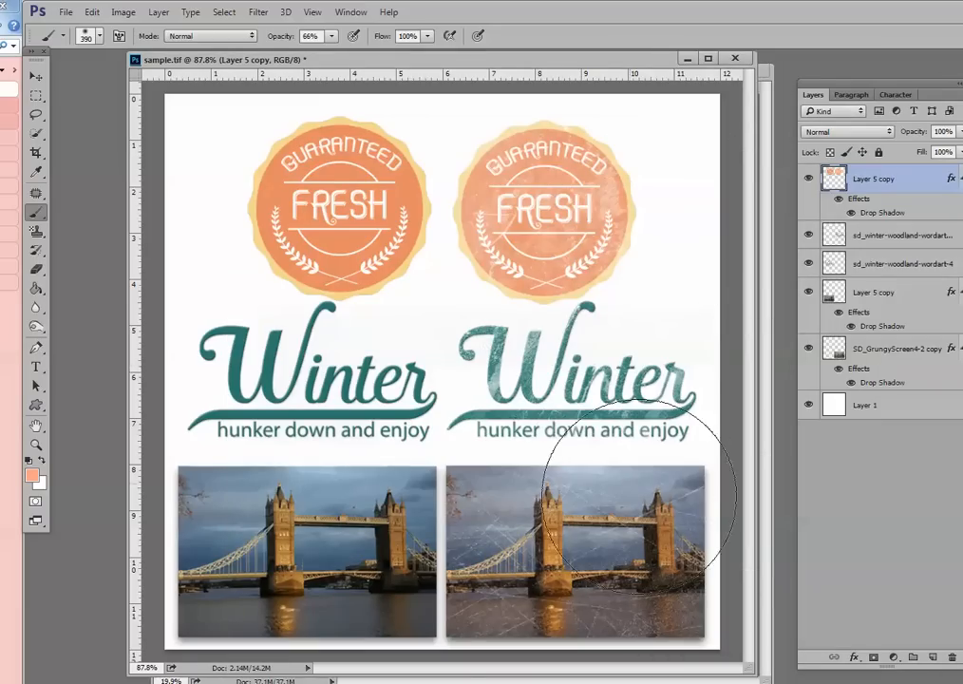
click(35, 74)
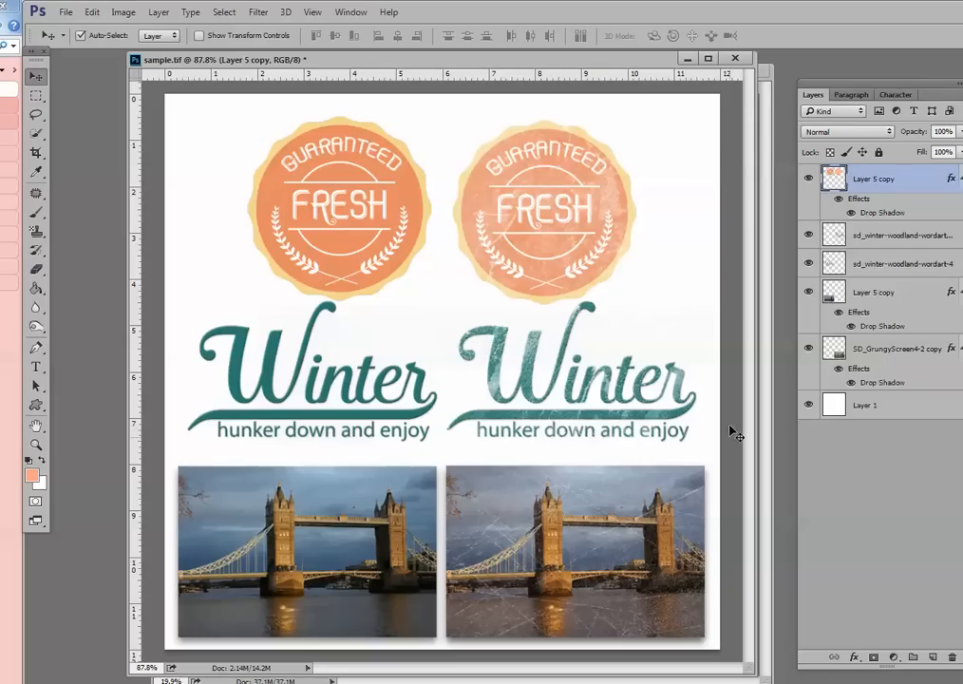
click(686, 60)
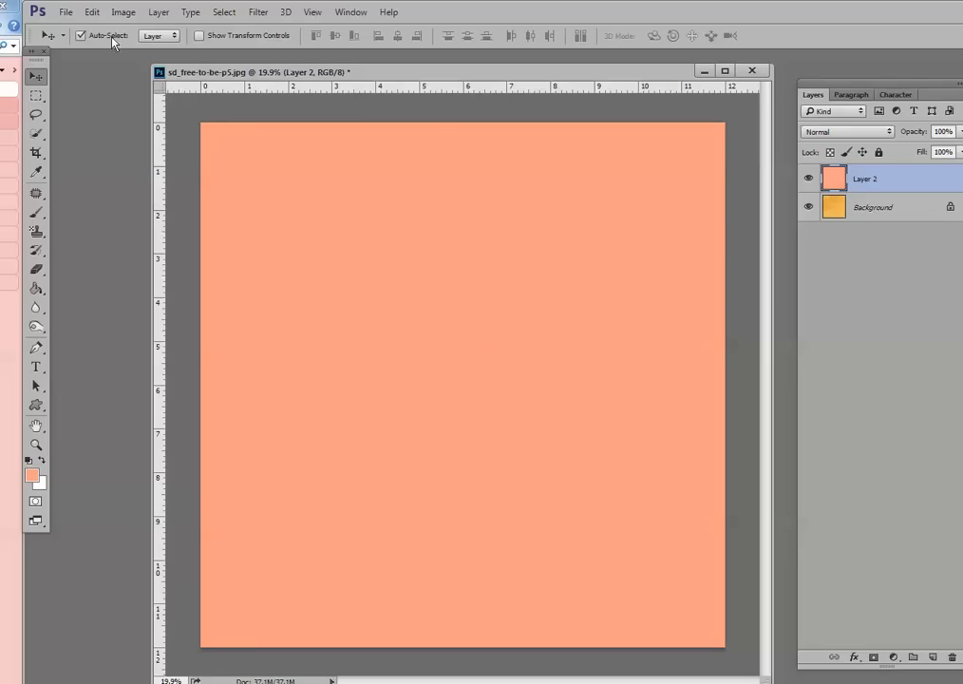
Place SD_GrungyScreen1-2 as a linked image filling the coral page and commit the placement.
click(66, 13)
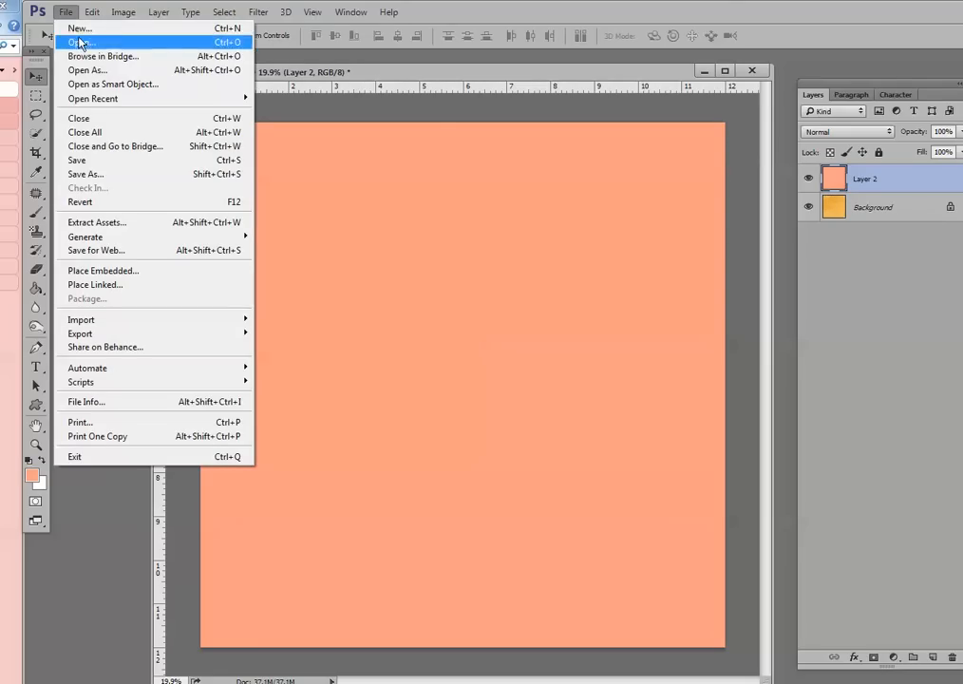
click(110, 285)
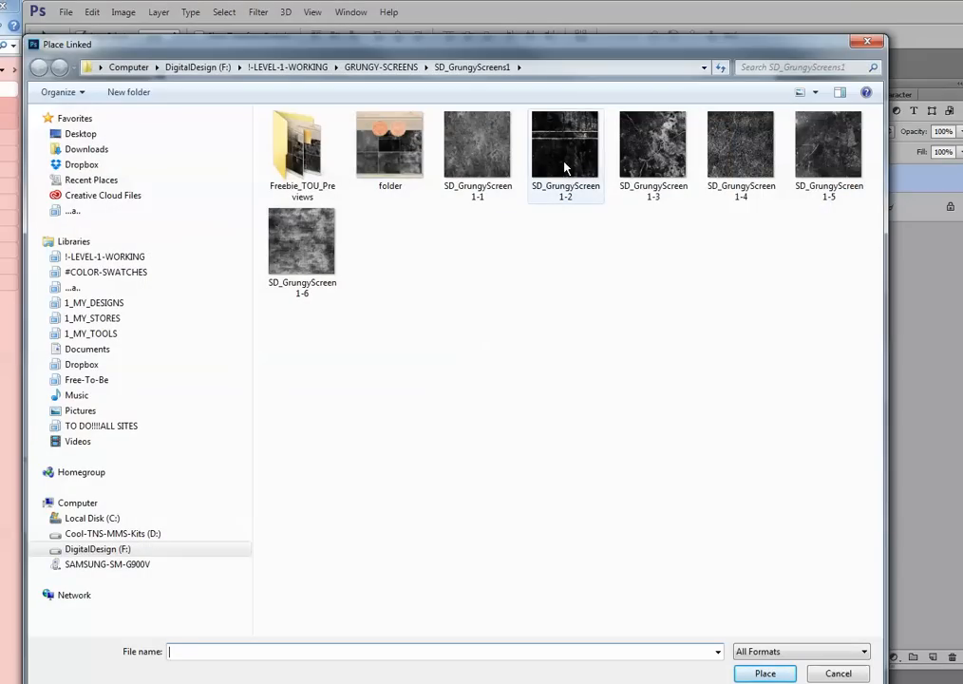
click(564, 168)
click(766, 673)
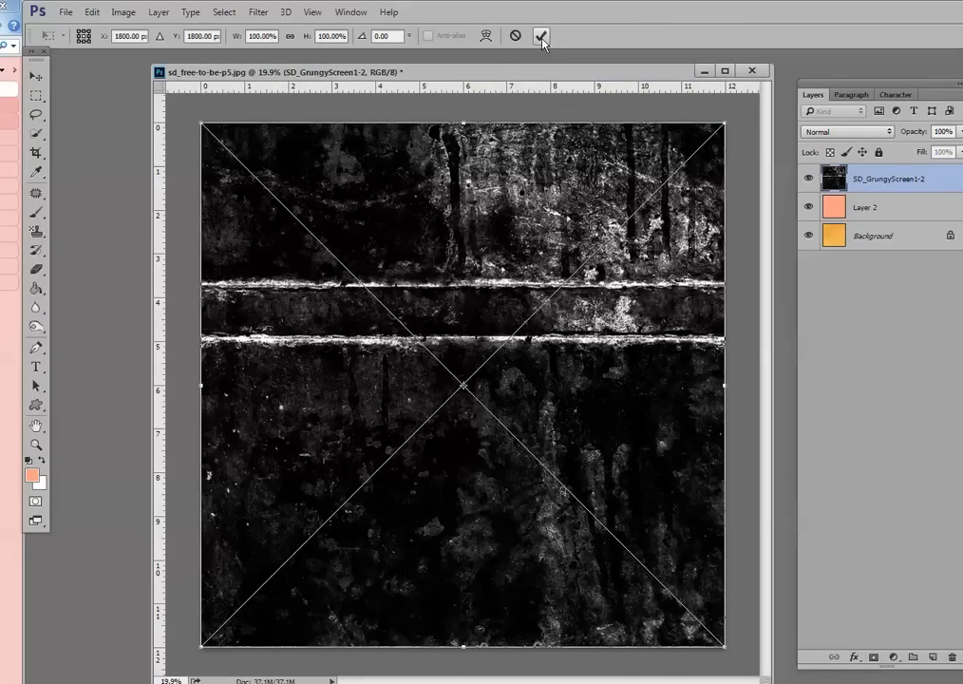
click(541, 36)
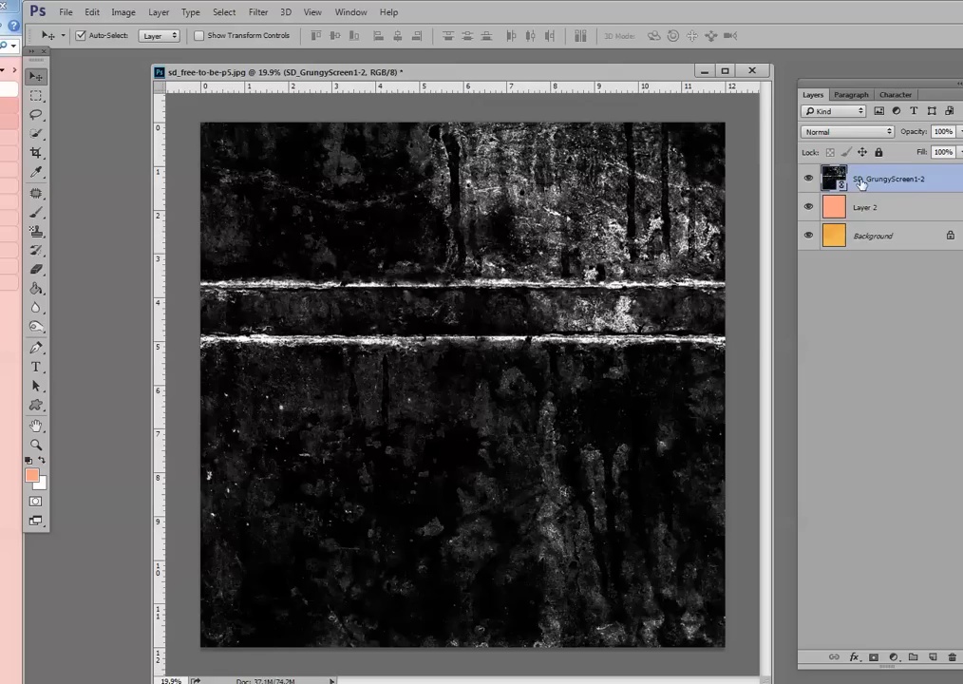
Set the grunge screen layer's blend mode to Screen and its opacity to 57%.
click(842, 138)
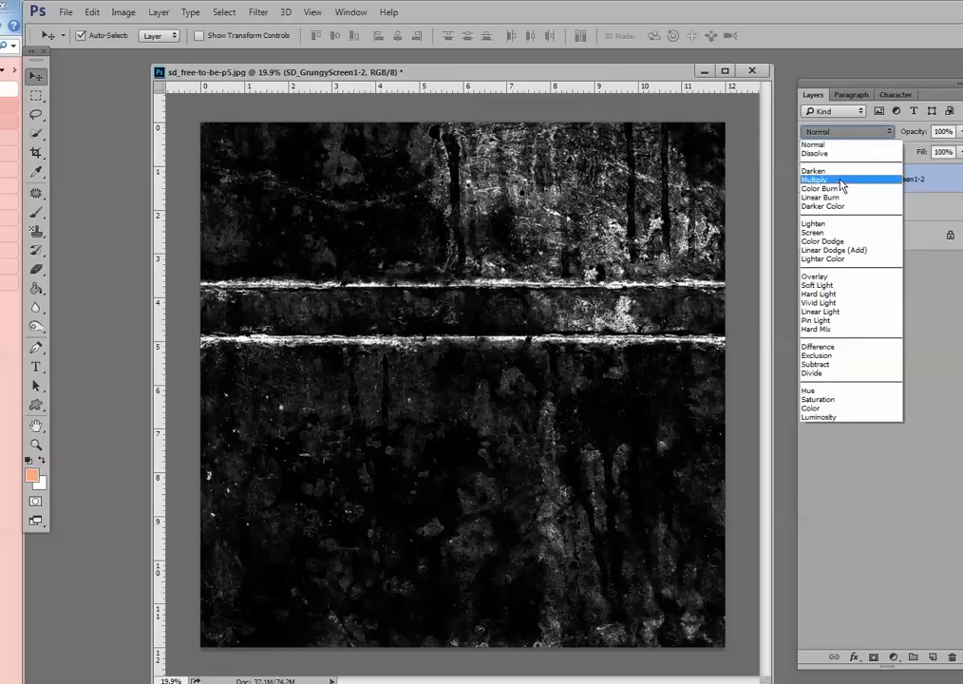
click(822, 233)
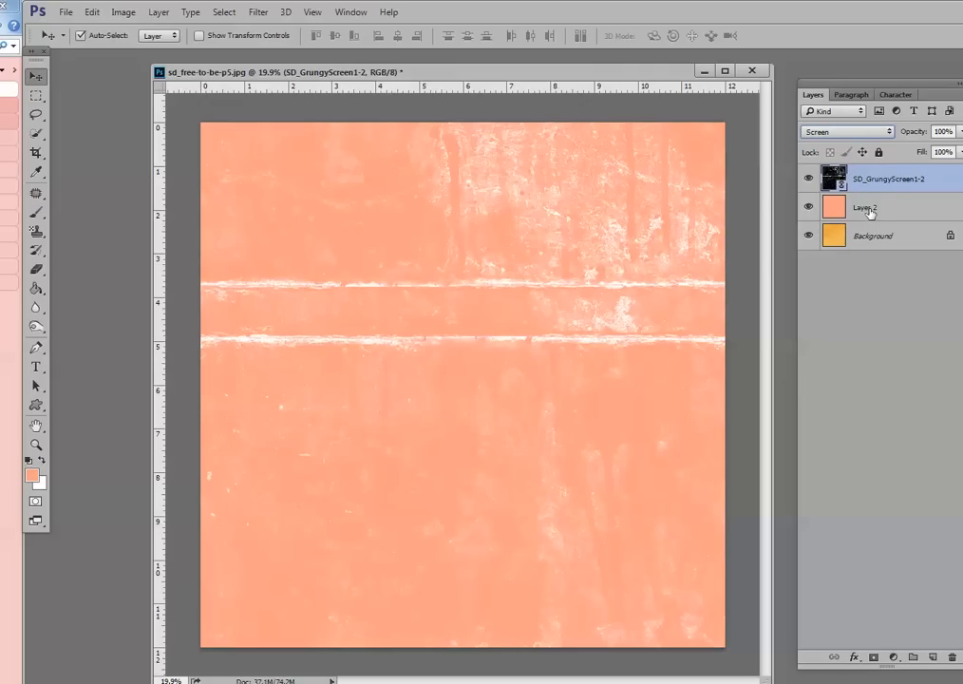
click(958, 134)
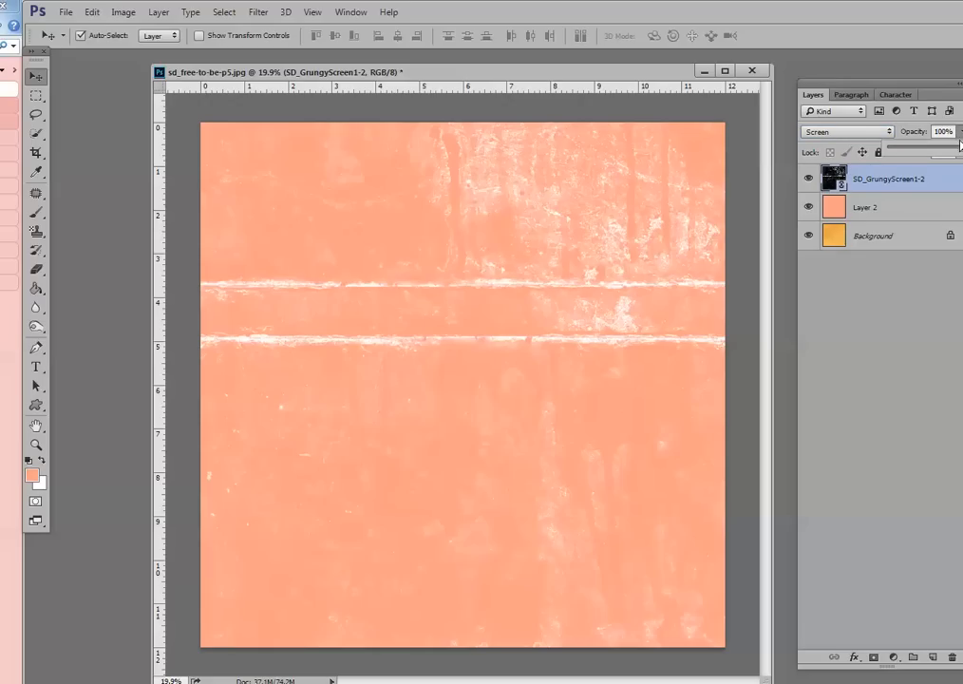
drag(959, 153, 931, 165)
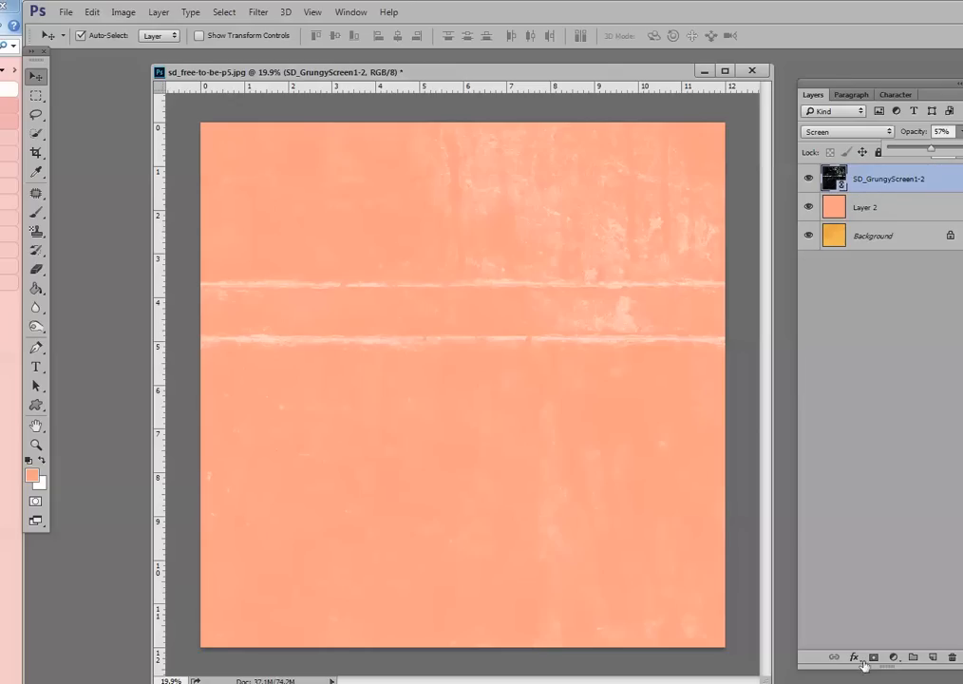
Add a mask to the grunge layer and brush black at 66% opacity over the lower streak's left half.
click(872, 656)
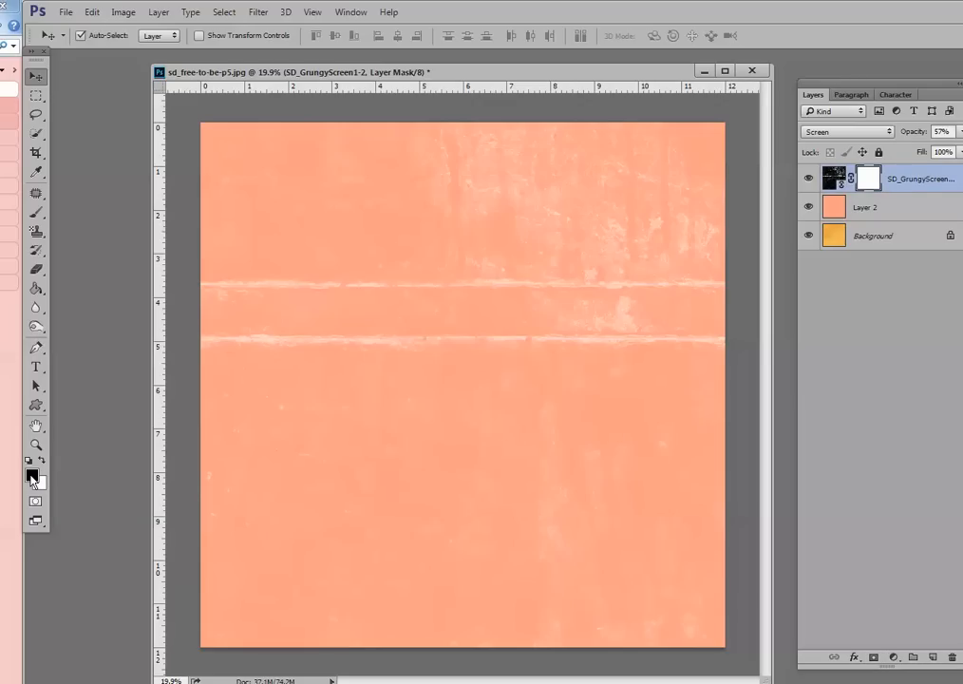
click(40, 213)
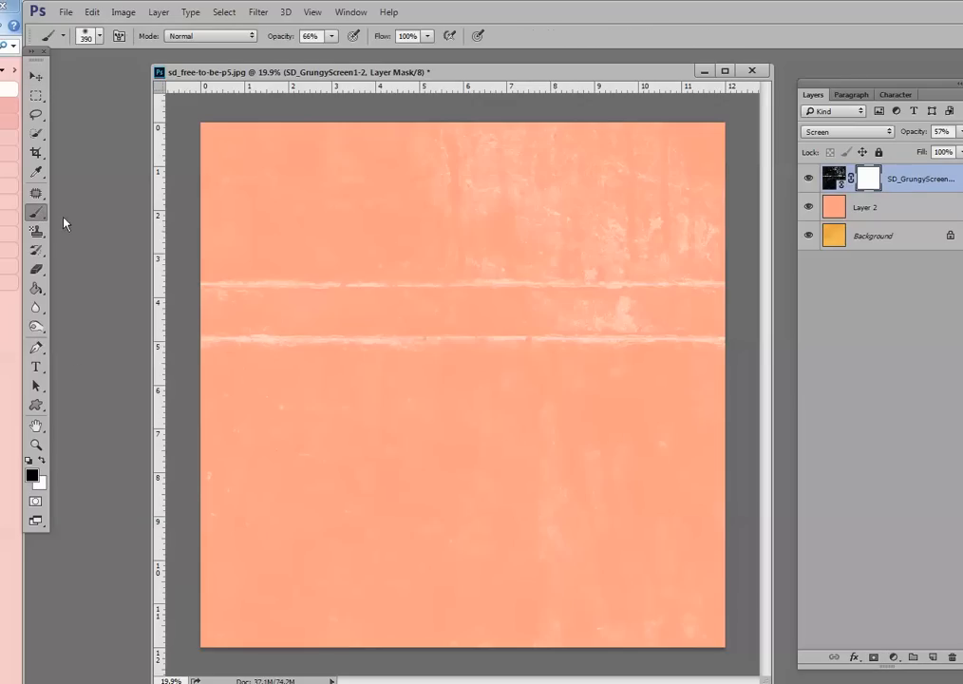
click(100, 36)
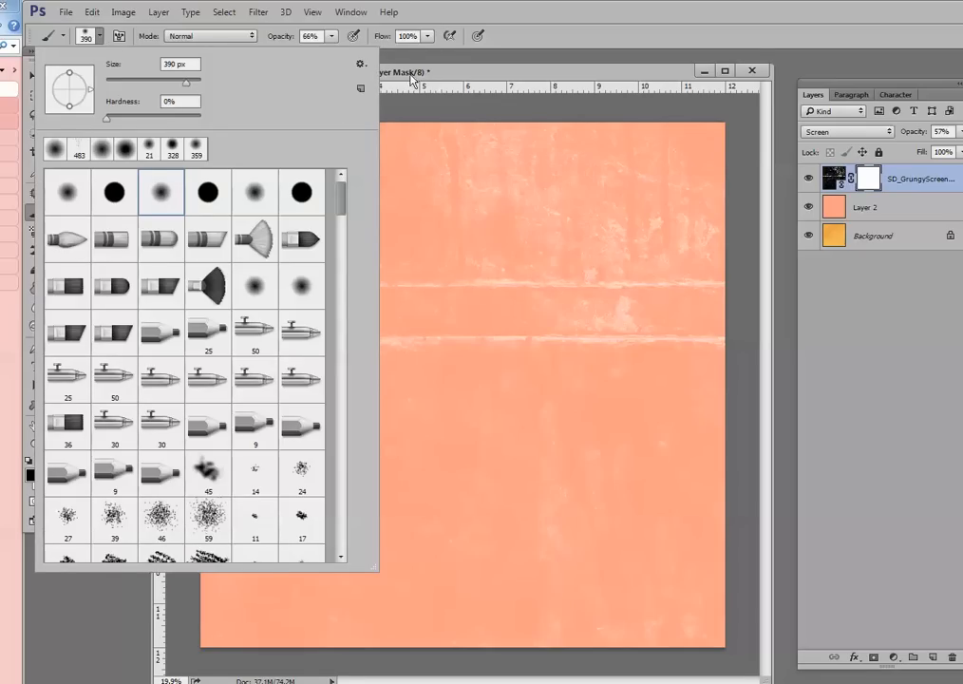
click(416, 72)
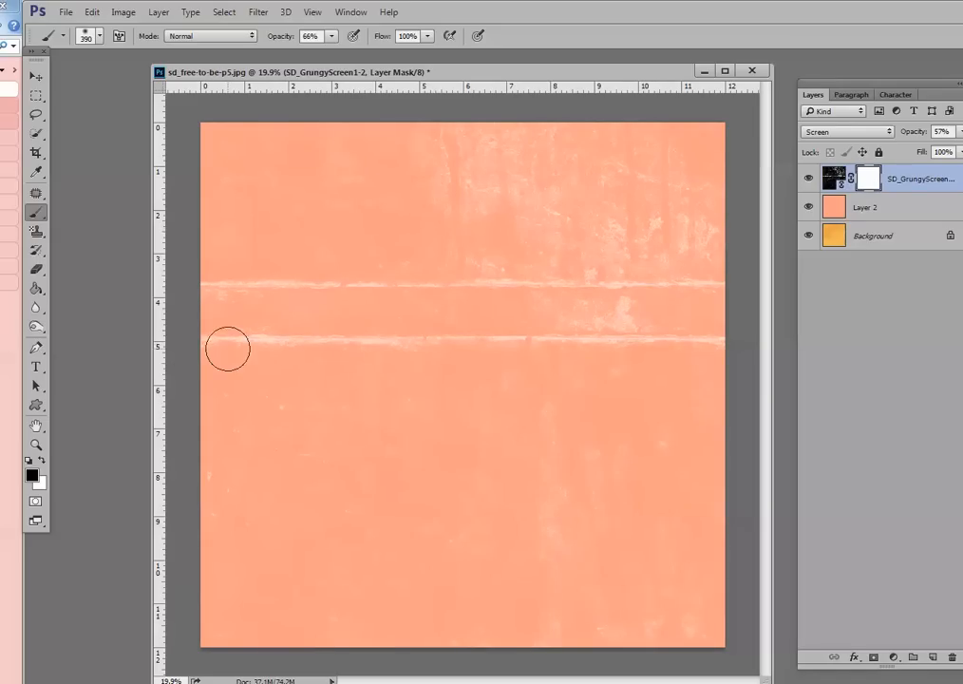
mouse_move(227, 338)
mouse_down()
mouse_move(322, 356)
mouse_move(370, 338)
mouse_move(415, 348)
mouse_up()
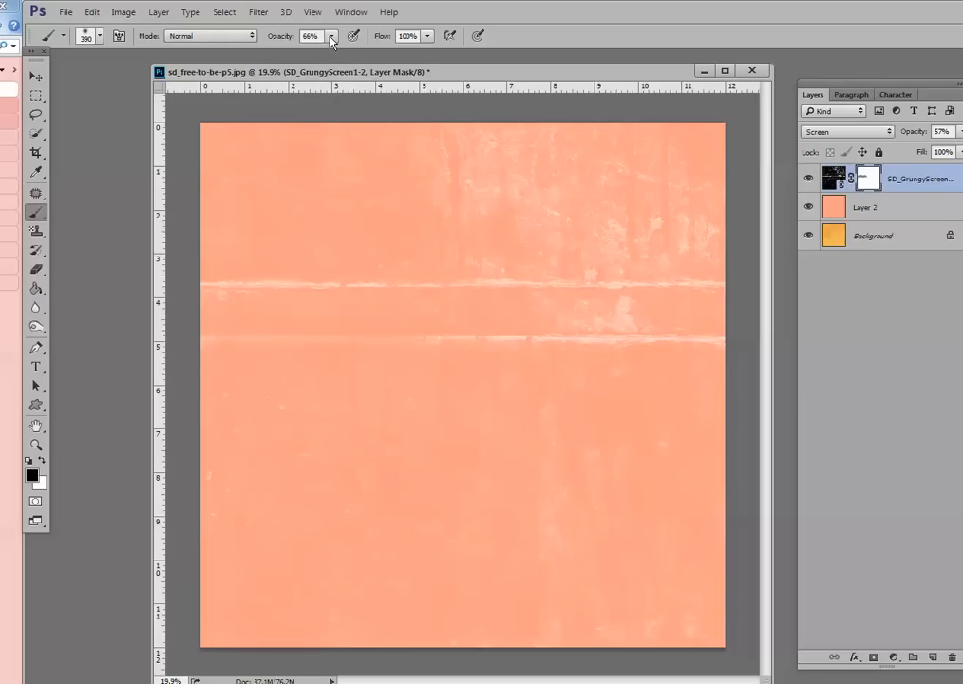
Mask out the lower streak's left half at 99% brush opacity and soften the remaining streaks and right-hand patches at 51%.
drag(331, 40, 355, 60)
mouse_move(210, 348)
mouse_down()
mouse_move(255, 338)
mouse_move(436, 347)
mouse_up()
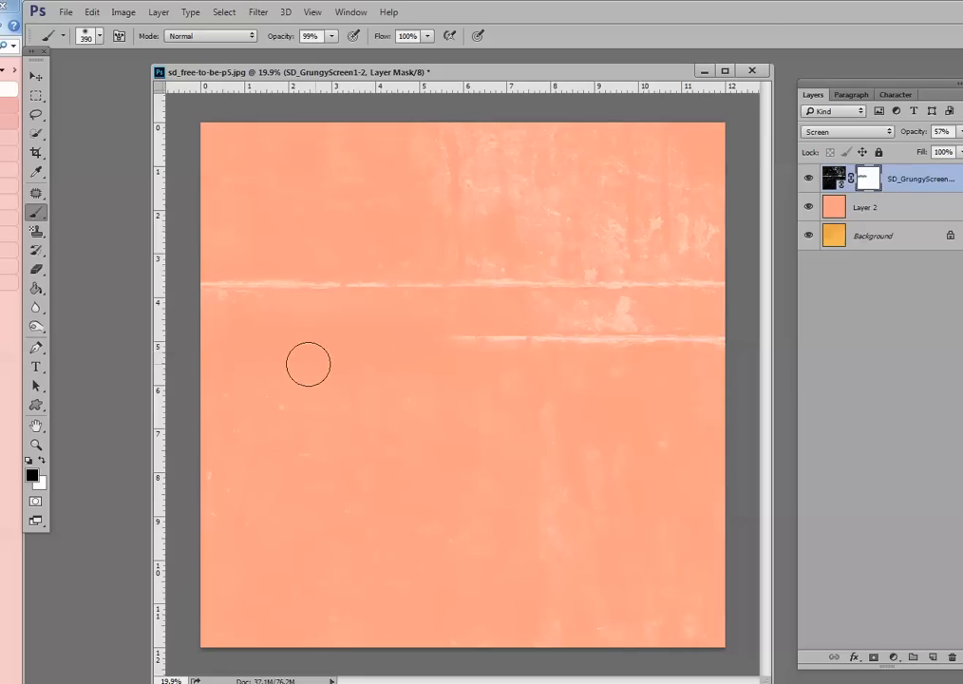
click(331, 39)
drag(298, 60, 294, 59)
mouse_move(464, 331)
mouse_down()
mouse_move(588, 378)
mouse_move(588, 353)
mouse_move(648, 322)
mouse_move(620, 291)
mouse_move(515, 276)
mouse_move(606, 264)
mouse_up()
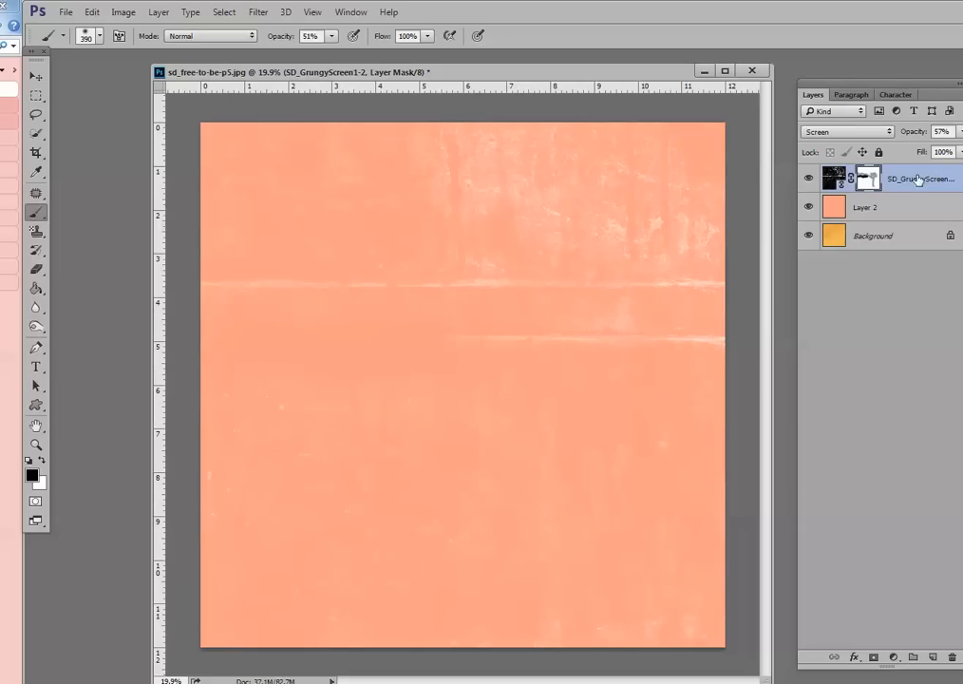
Hide the coral Layer 2 and show the grunge screen over the orange Background.
click(809, 179)
click(807, 206)
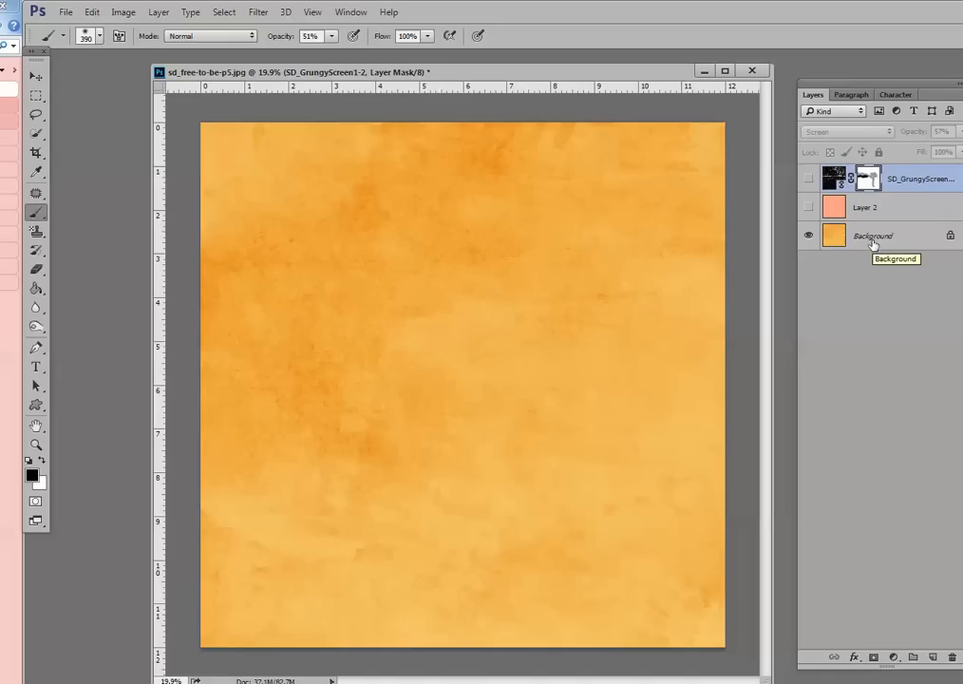
click(808, 180)
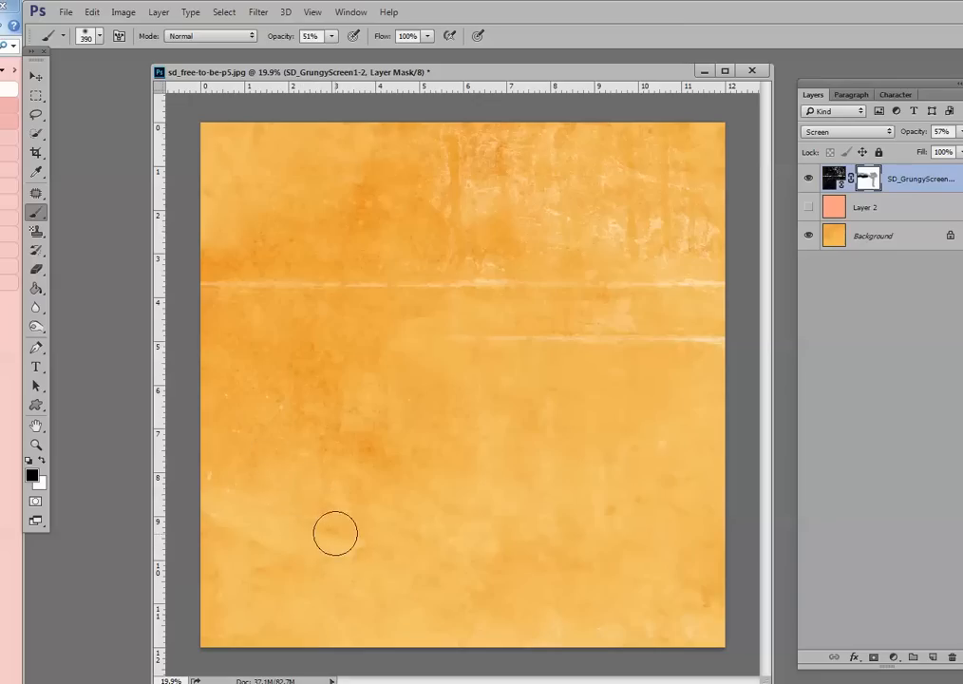
Open SD_GrungyScreen1-6 from the SD_GrungyScreens1 folder as a separate document.
click(66, 12)
click(84, 43)
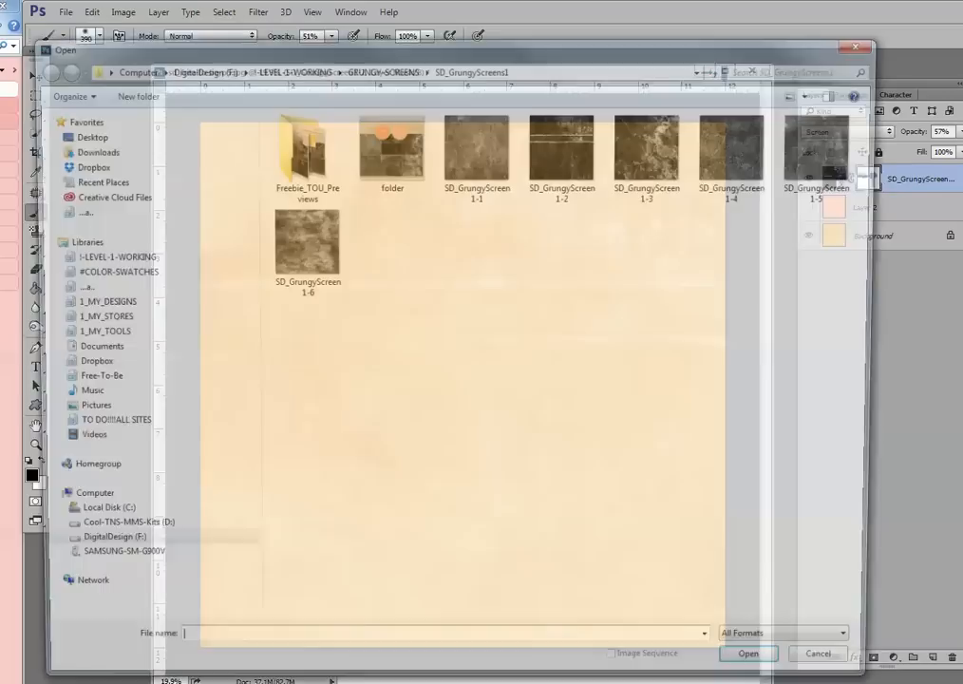
click(302, 245)
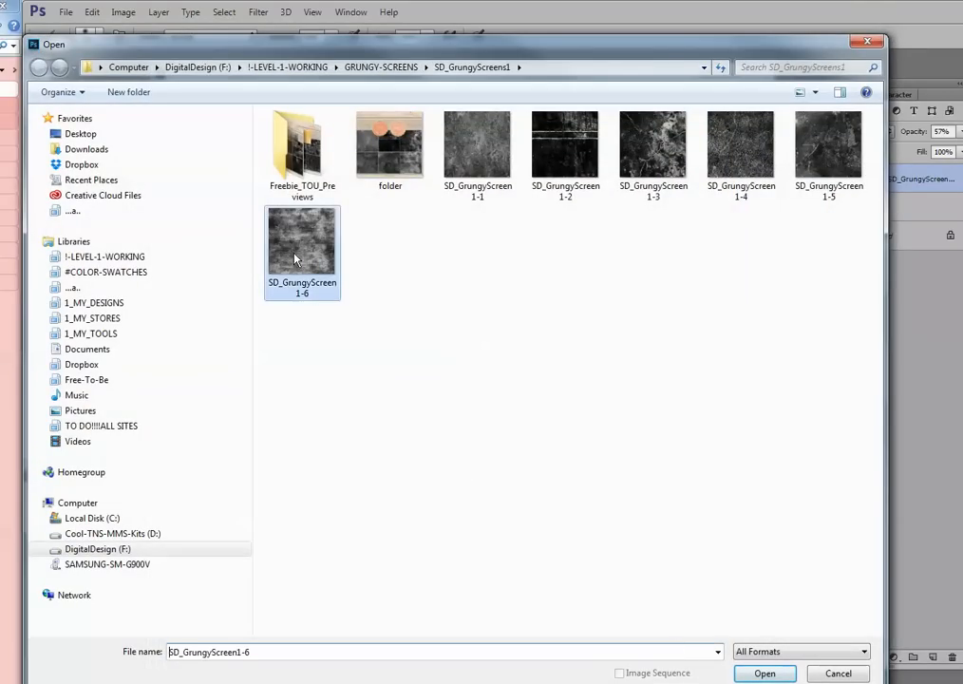
click(765, 673)
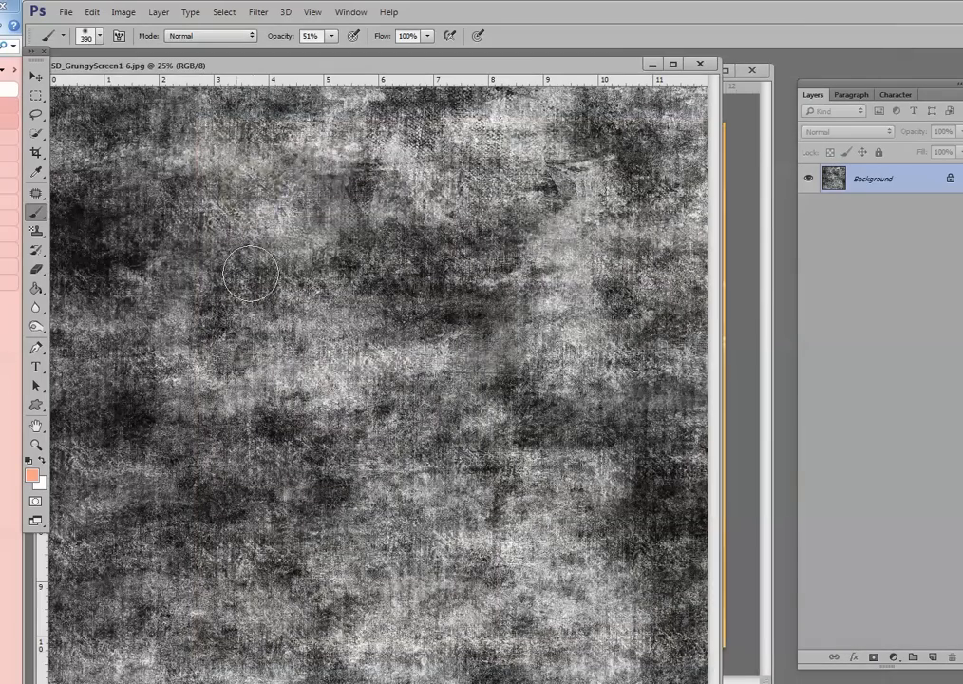
Copy the SD_GrungyScreen1-6 image into sd_free-to-be-p5.jpg as a layer covering the page, and close the source document.
click(36, 75)
drag(449, 65, 330, 89)
drag(396, 155, 612, 264)
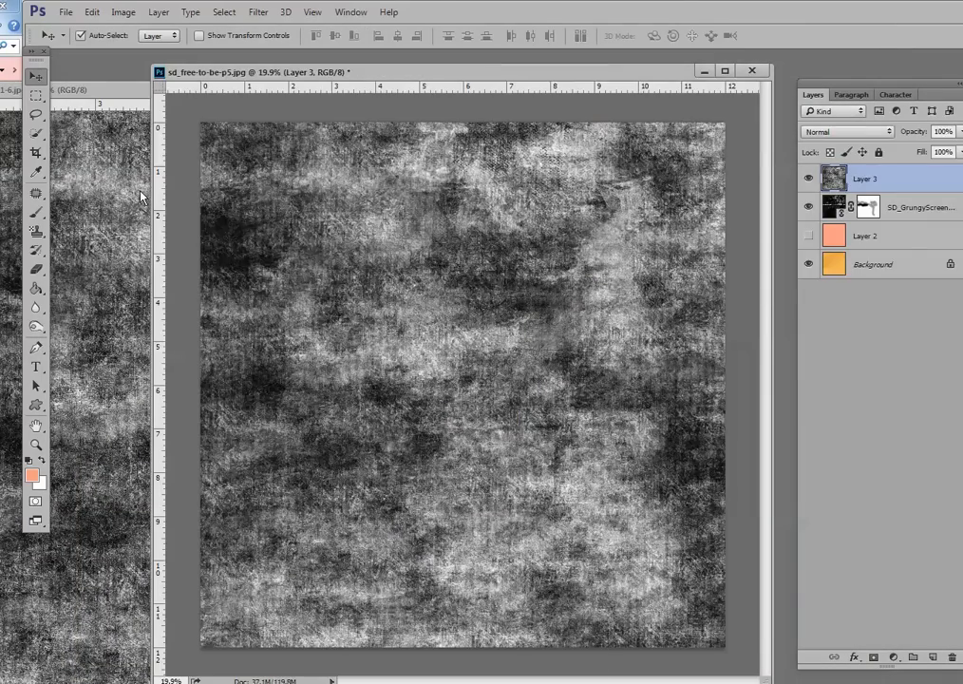
key(ctrl+Tab)
click(580, 89)
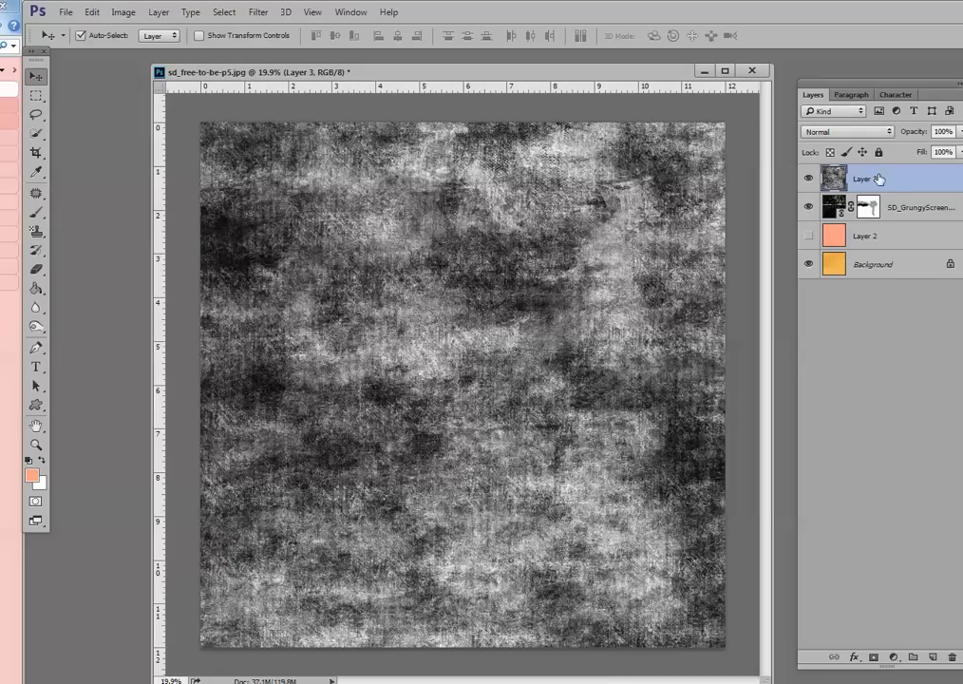
Set the blend mode of the copied SD_GrungyScreen1-6 layer to Screen.
click(841, 131)
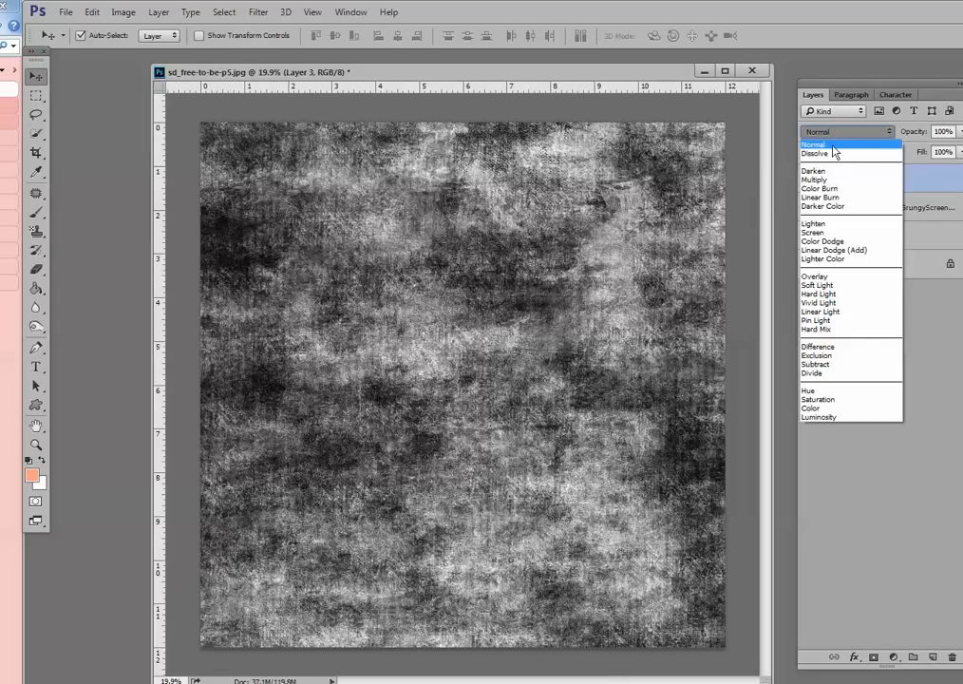
click(819, 233)
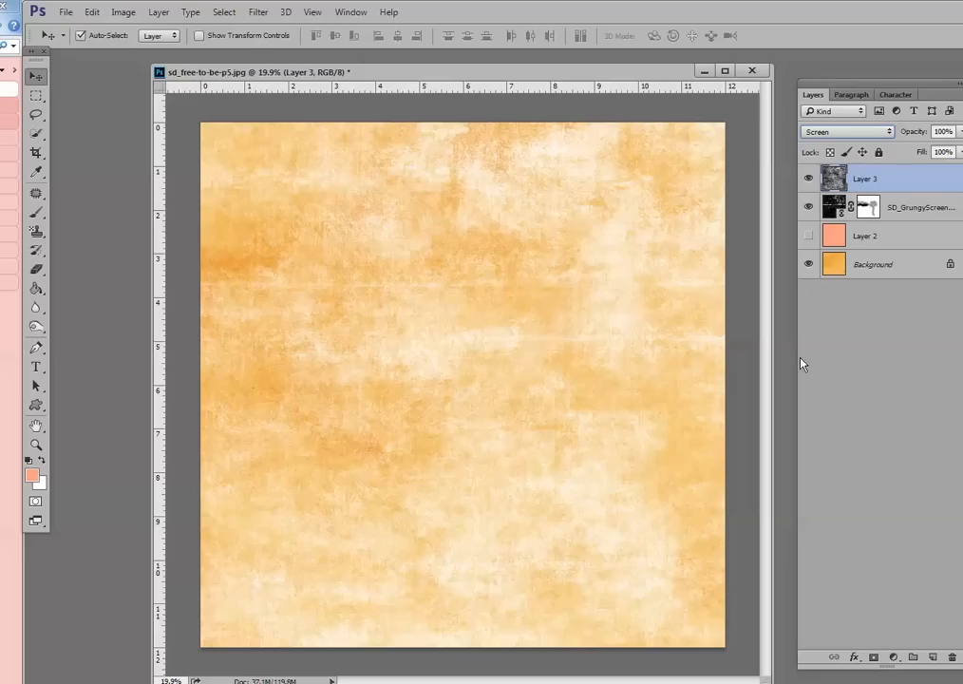